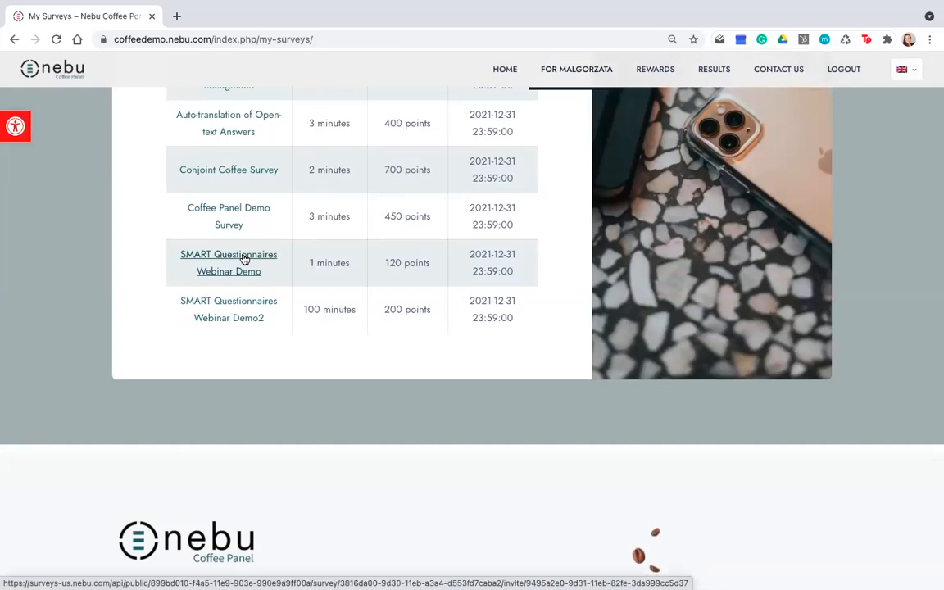
Start the SMART Questionnaires Webinar Demo survey and answer "No", "When I need a break during the day" and "With lots of milk"
left_click(244, 259)
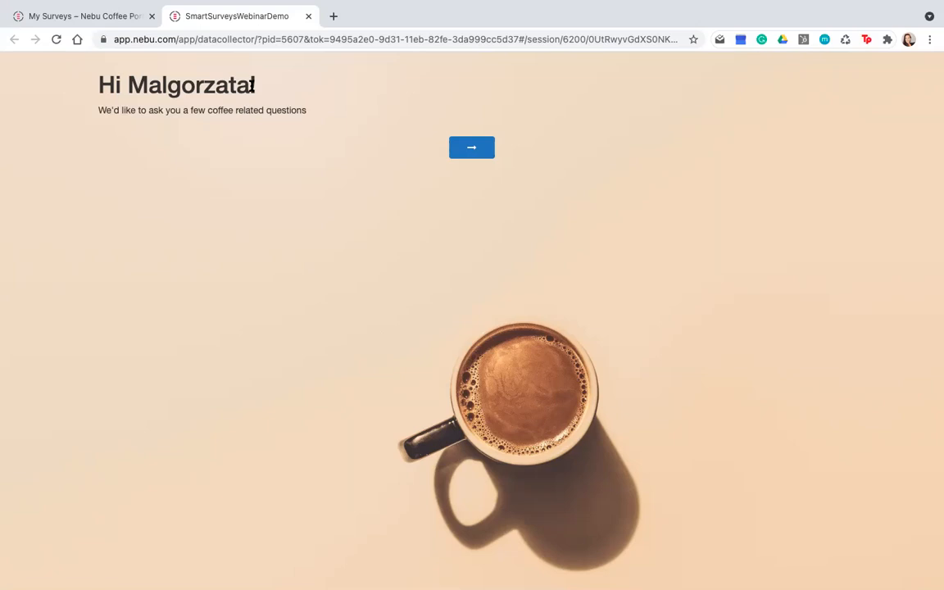
left_click(473, 151)
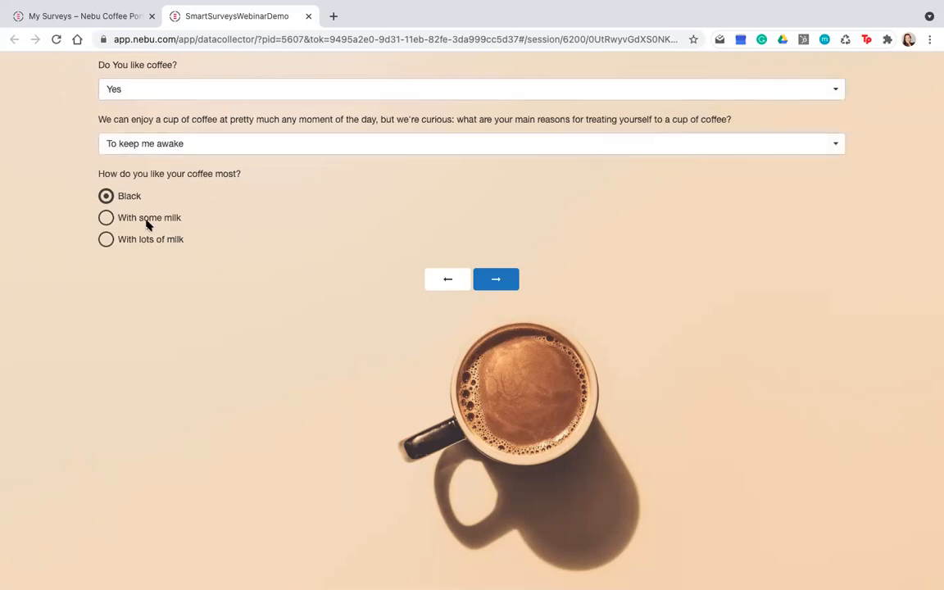
left_click(169, 90)
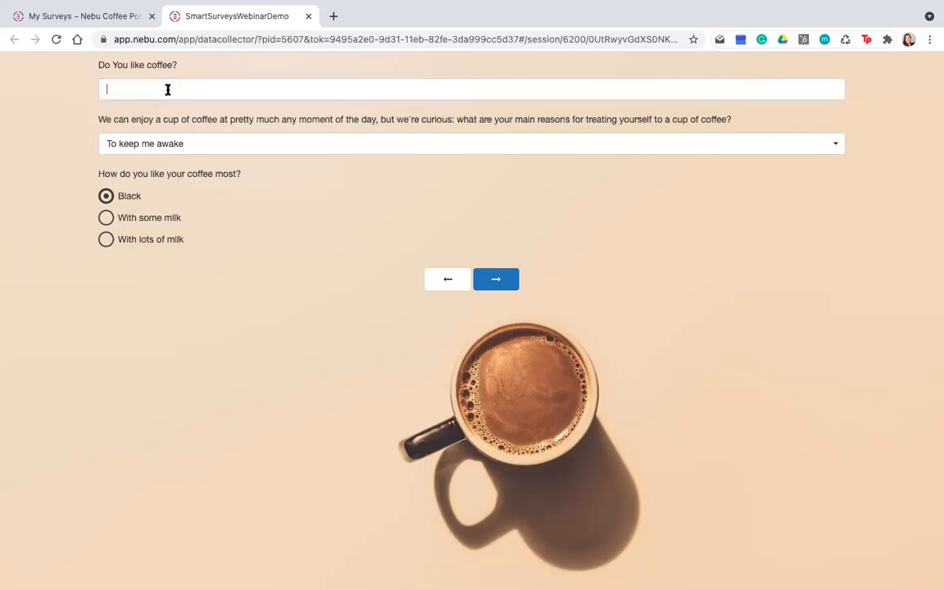
left_click(169, 132)
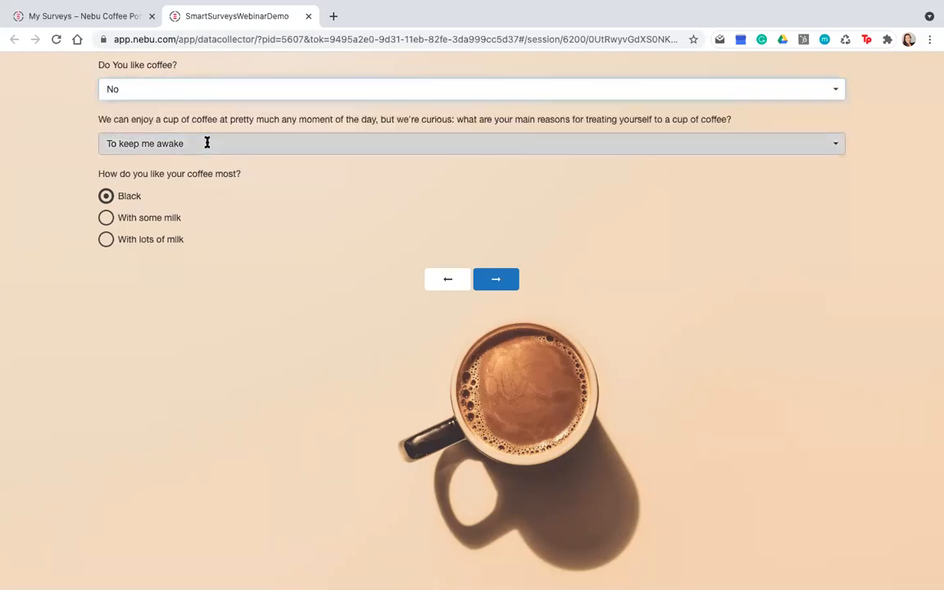
left_click(206, 142)
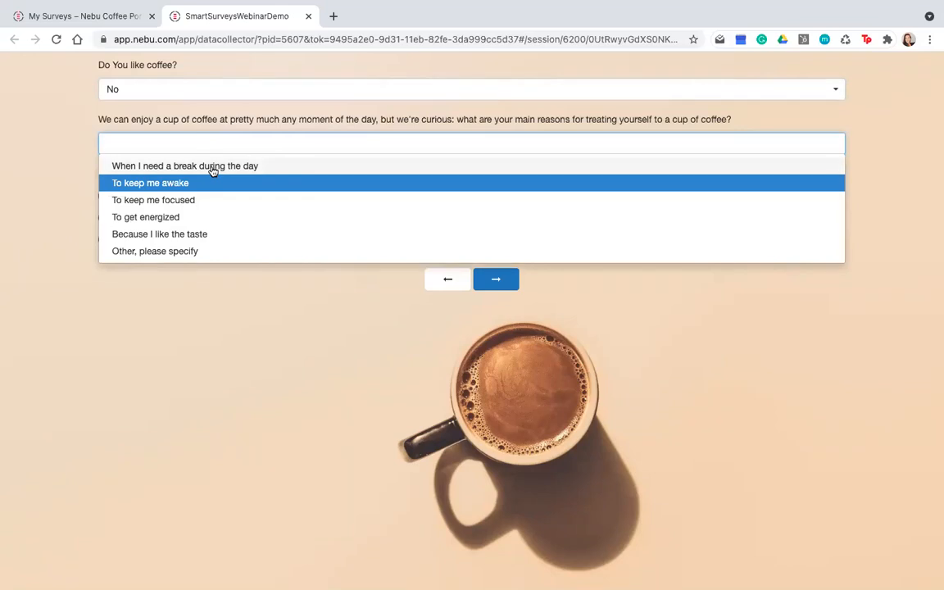
left_click(211, 168)
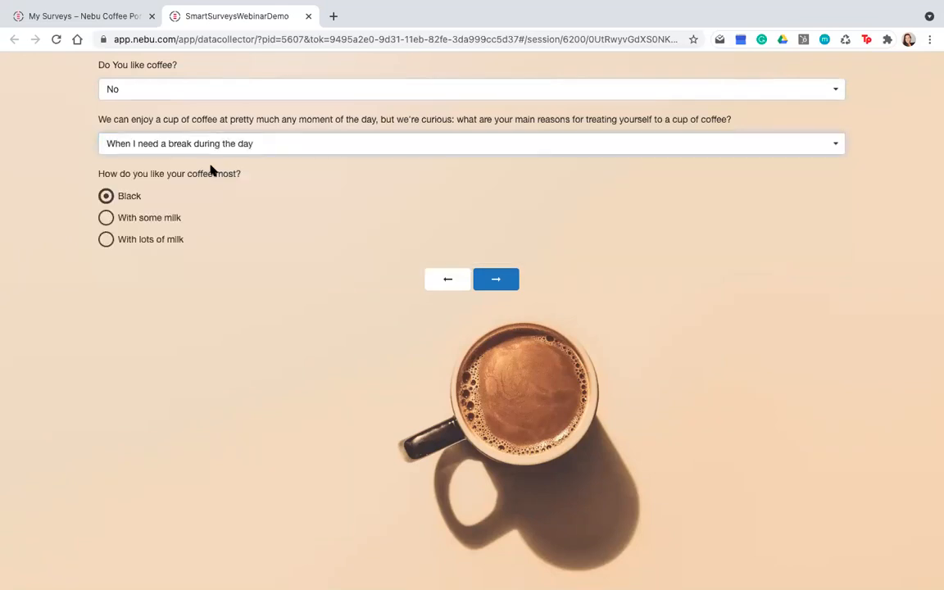
left_click(106, 218)
left_click(105, 240)
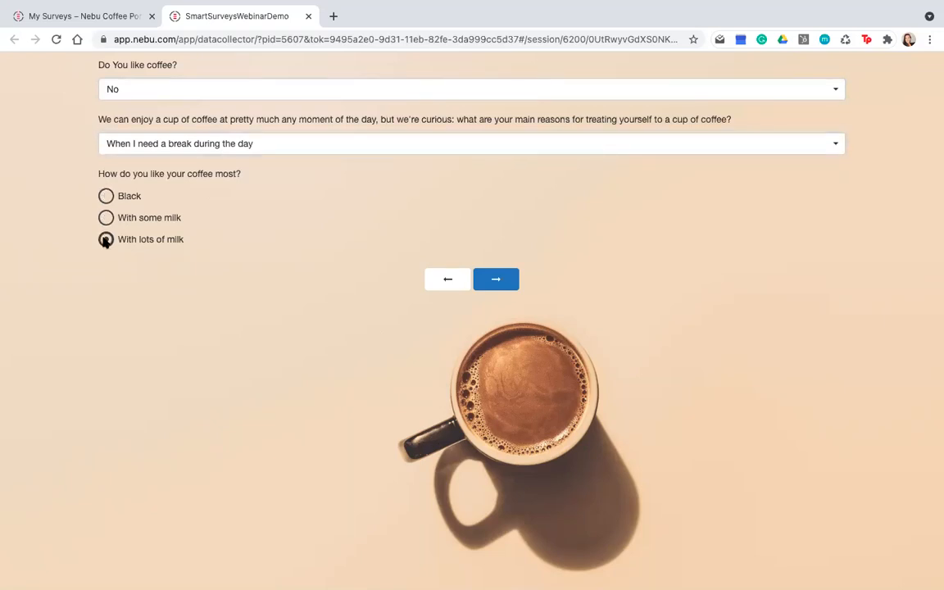
left_click(497, 280)
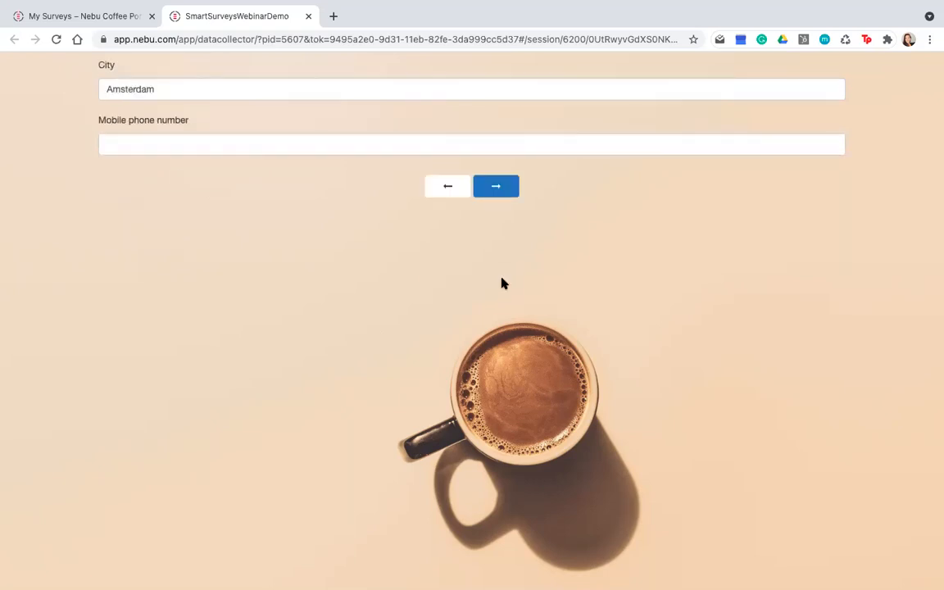
Fill in the mobile phone number, change the city to Wormer and submit the survey page
left_click(177, 92)
left_click(162, 136)
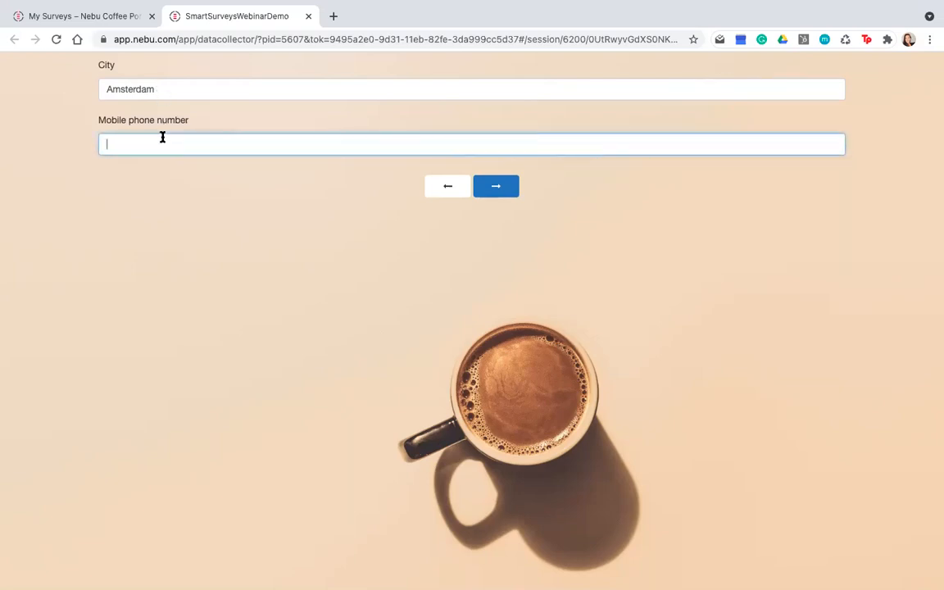
type("666666666")
left_click_drag(169, 90, 94, 83)
type("Wormer")
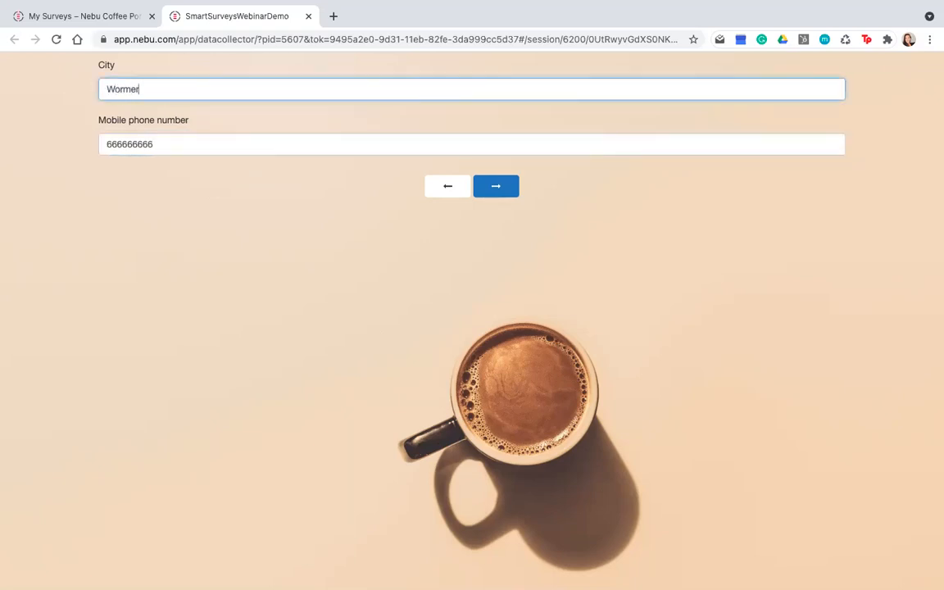
left_click(499, 189)
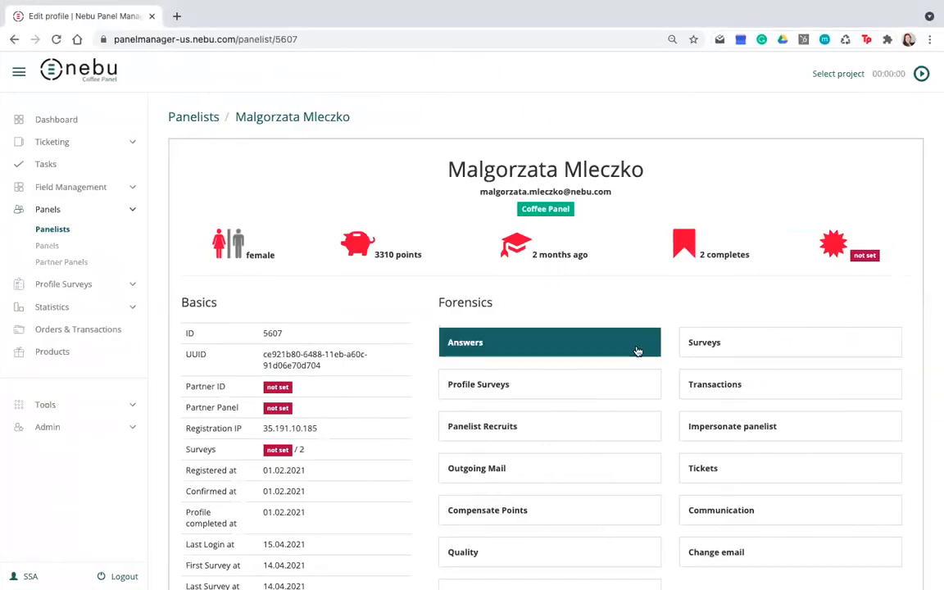
Review both pages of the panelist's stored answers and the historic values of the city attribute in Nebu Panel Manager
left_click(480, 343)
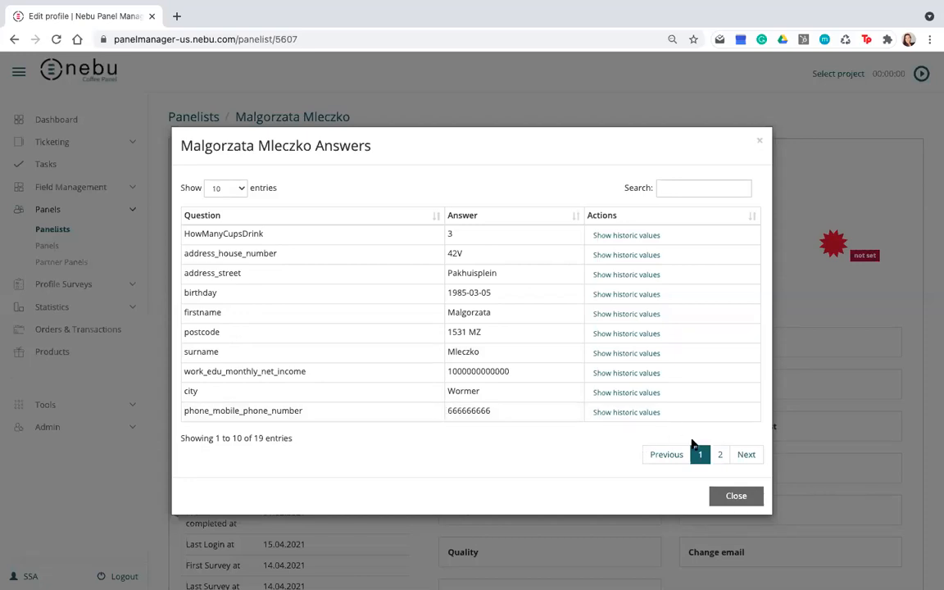
left_click(721, 455)
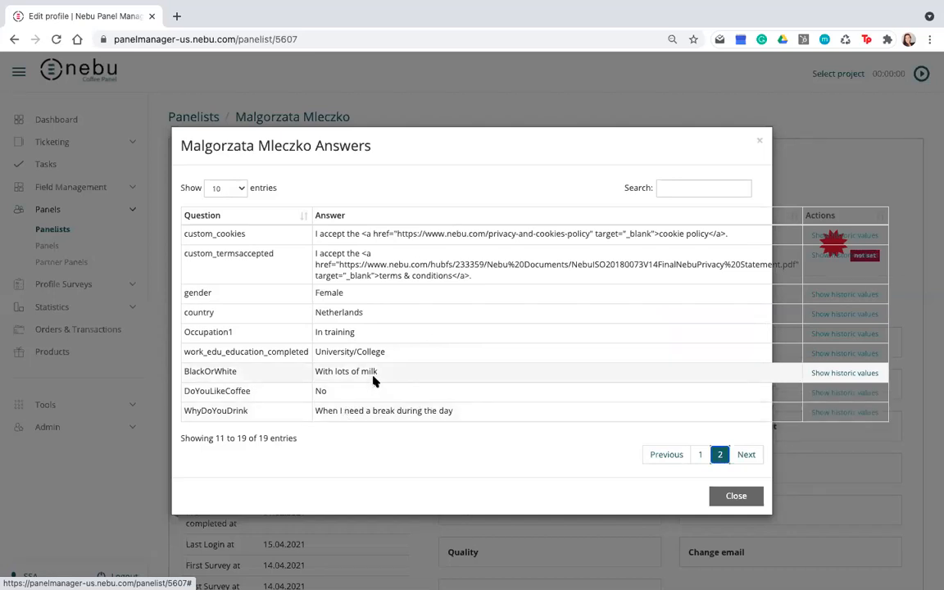
left_click(702, 454)
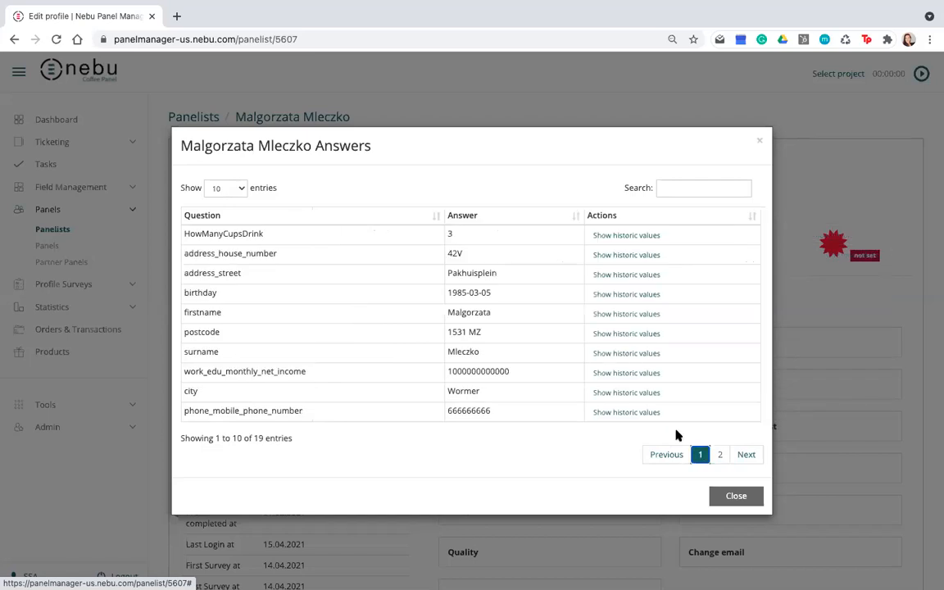
left_click(621, 395)
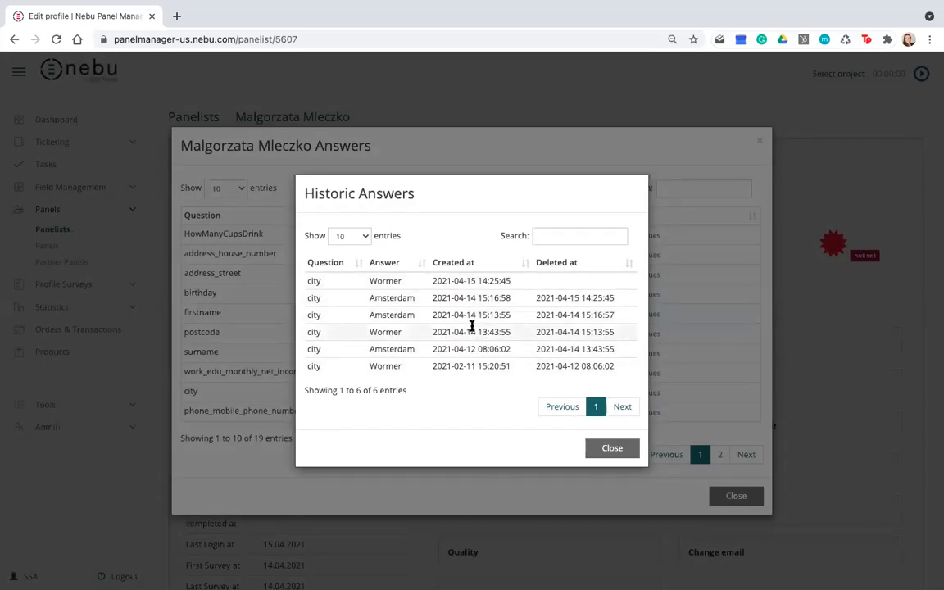
left_click(612, 450)
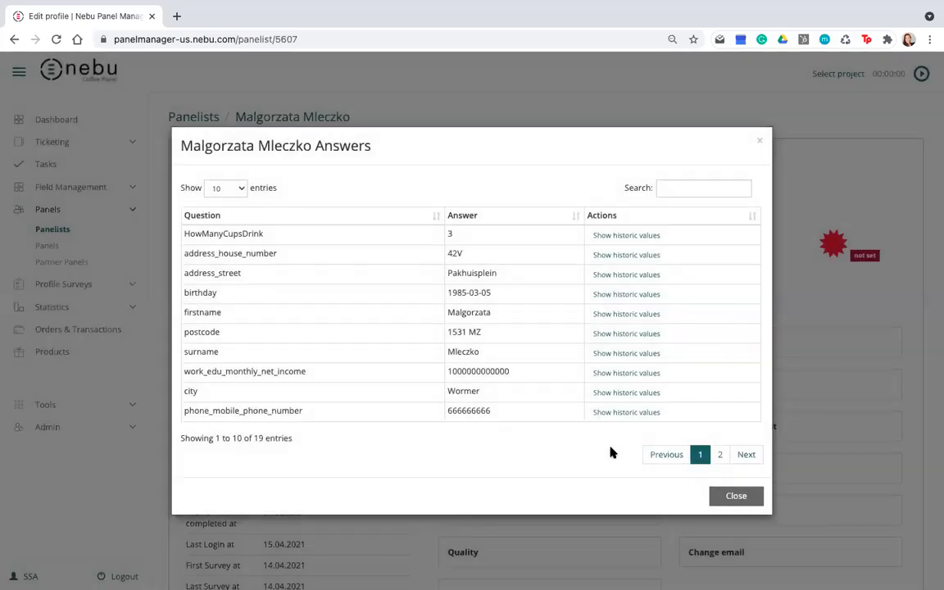
left_click(761, 144)
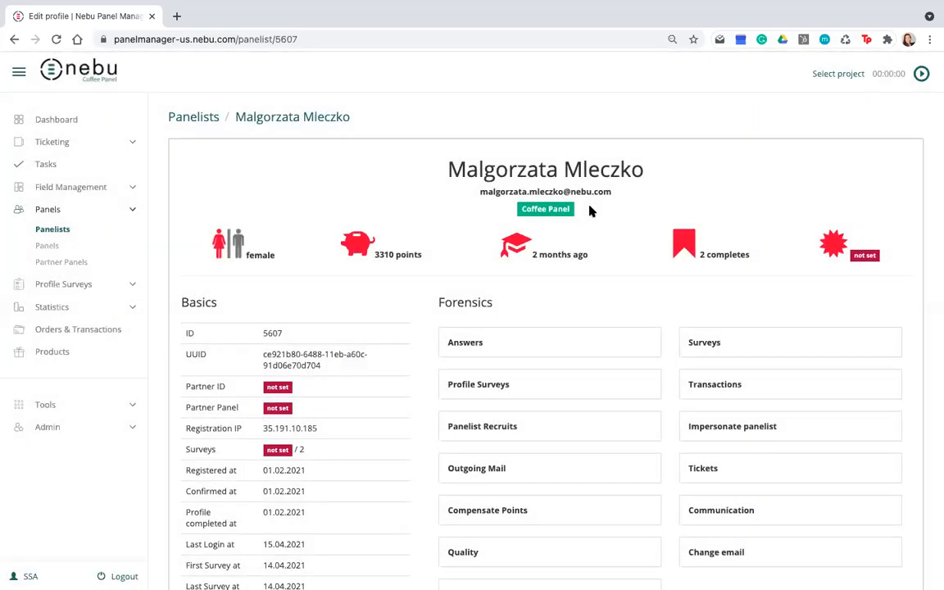
Close the completed survey's page and switch to the SmartSurveysWebinarDemo2 questionnaire in Nebu Data Hub
key("ctrl+Right")
key("ctrl+Left")
key("ctrl+Left")
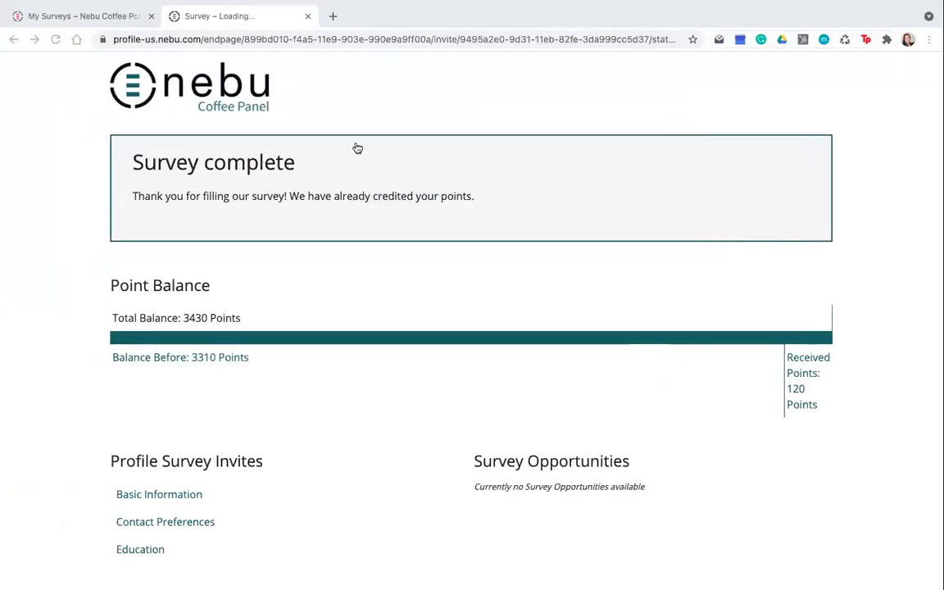
left_click(309, 15)
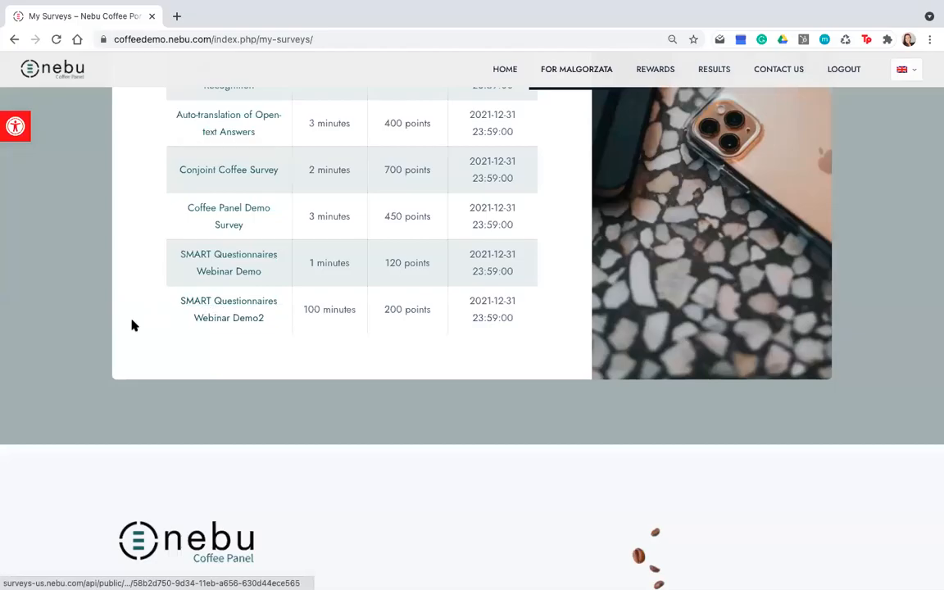
key("ctrl+Right")
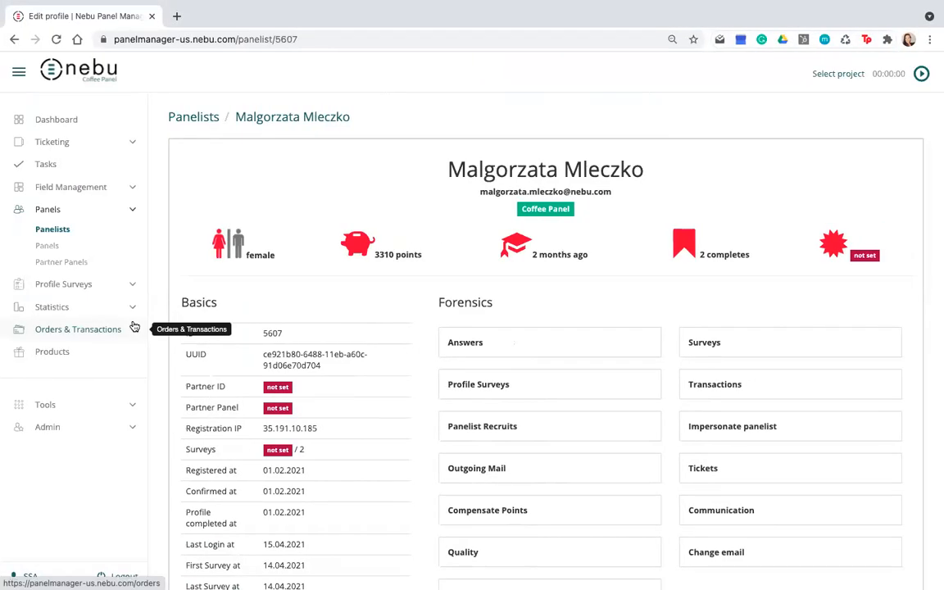
key("ctrl+Right")
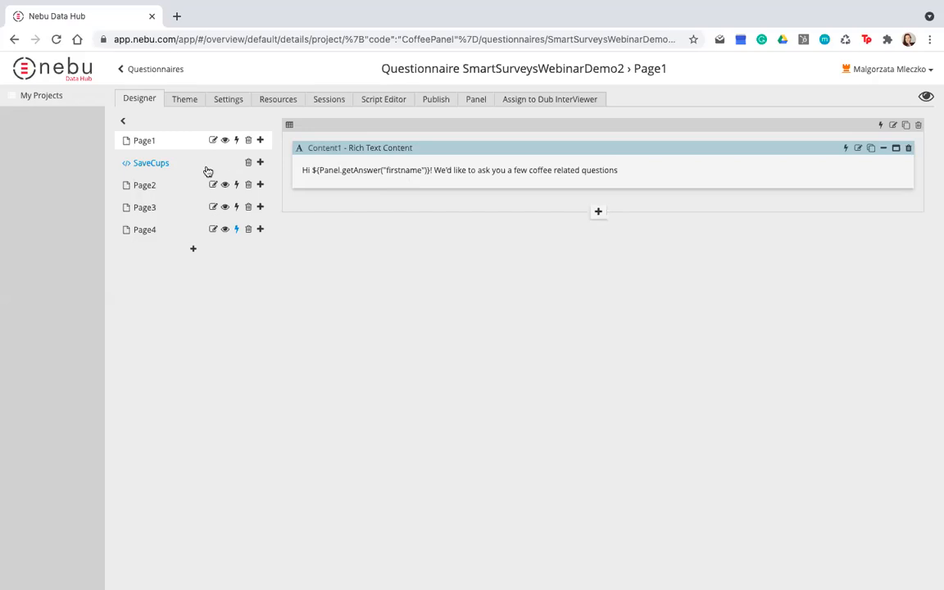
Examine the SaveCups custom code, including its comments on the dataset variable and the panelist attribute
left_click(148, 166)
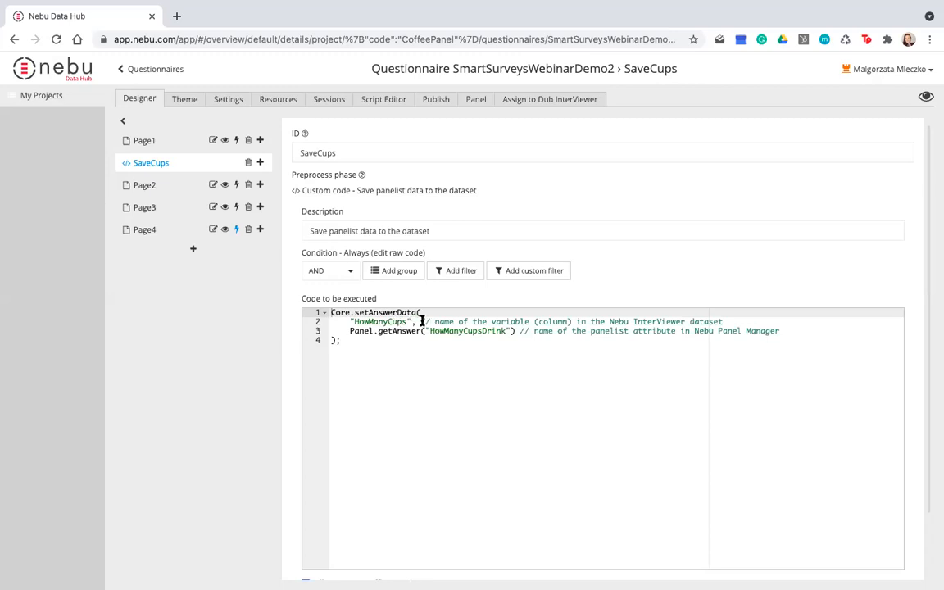
left_click_drag(422, 321, 723, 323)
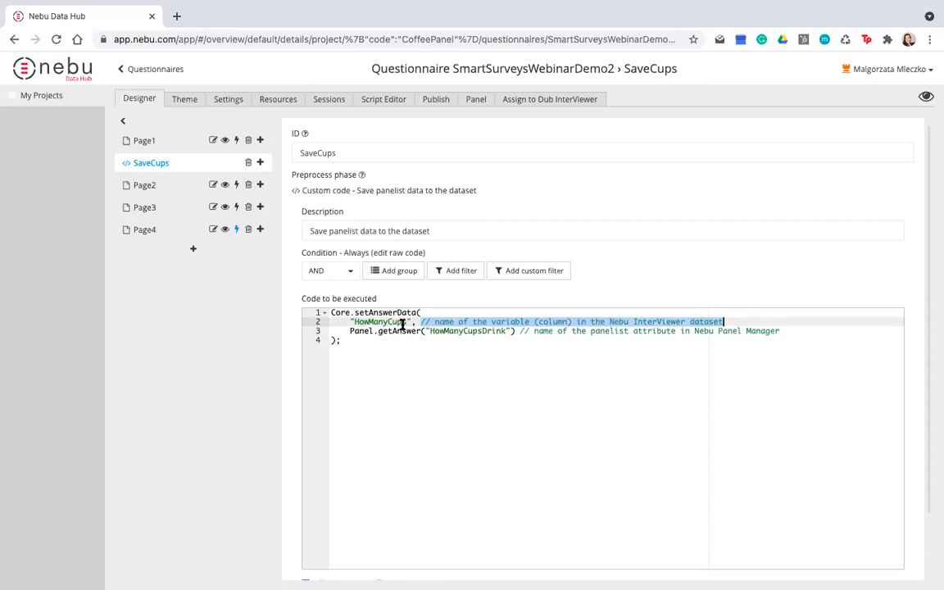
left_click(556, 332)
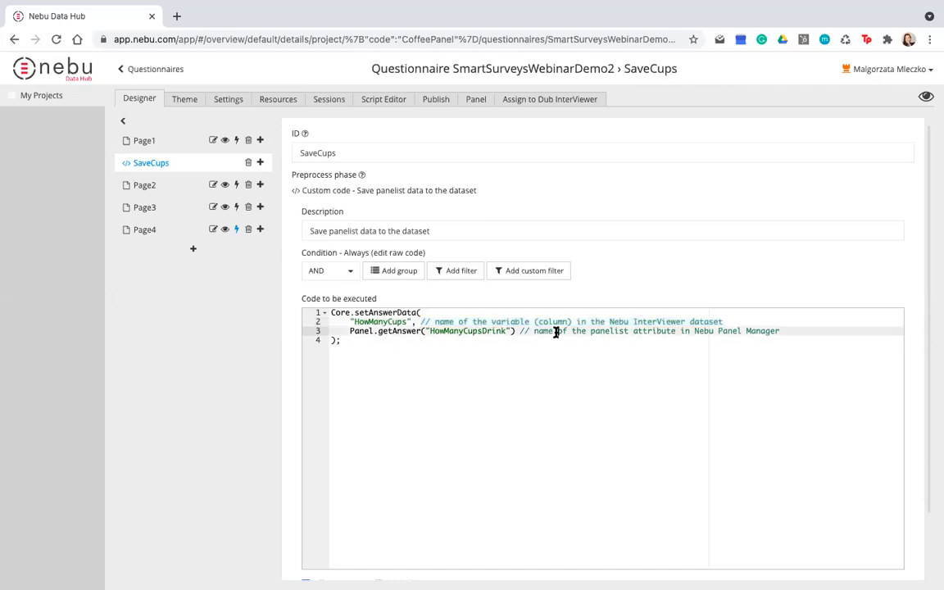
left_click(735, 356)
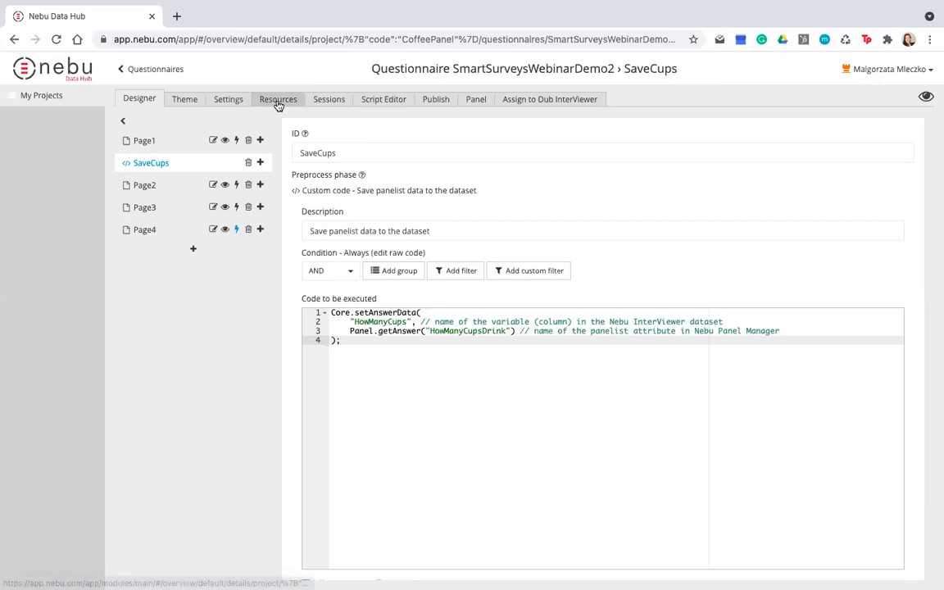
Examine the questionnaire's recorded sessions, looking at the saved values in the HowManyCups column
left_click(329, 99)
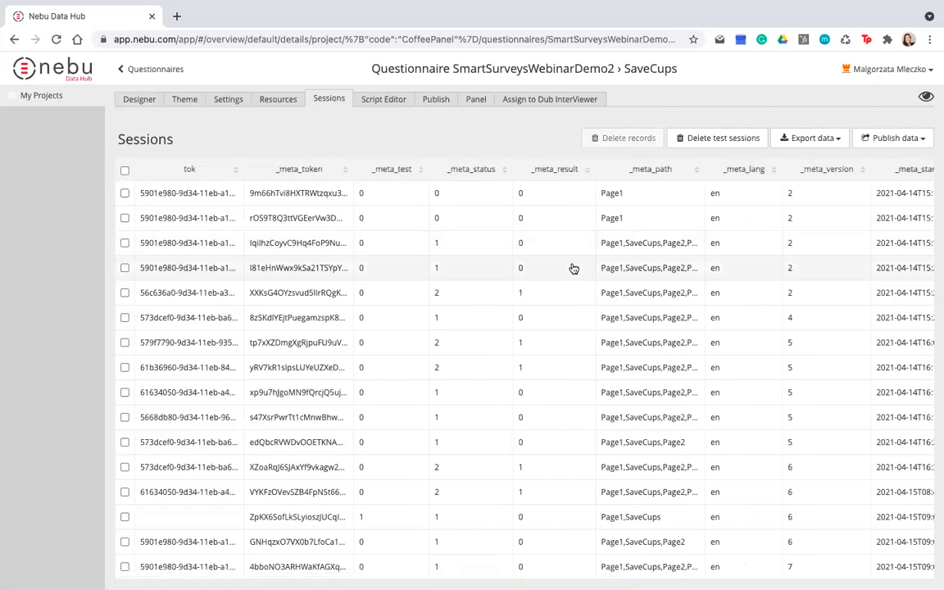
scroll(573, 268, "right", 5)
scroll(573, 268, "right", 6)
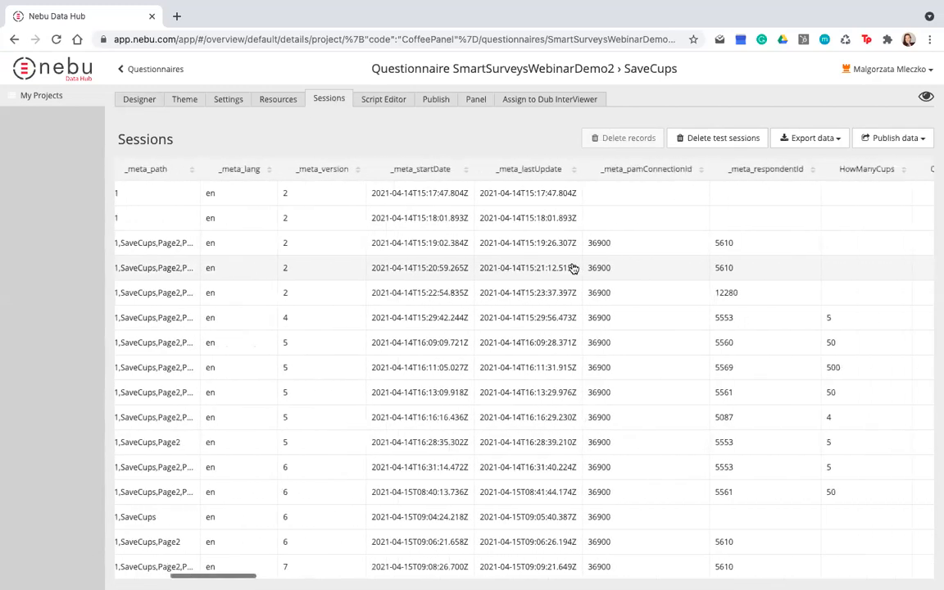
scroll(574, 269, "right", 3)
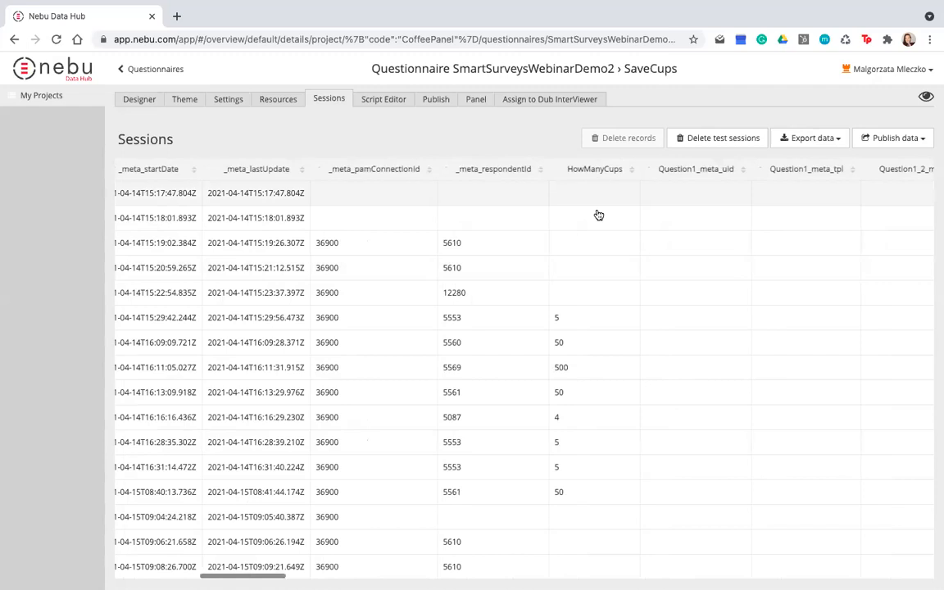
scroll(592, 354, "down", 2)
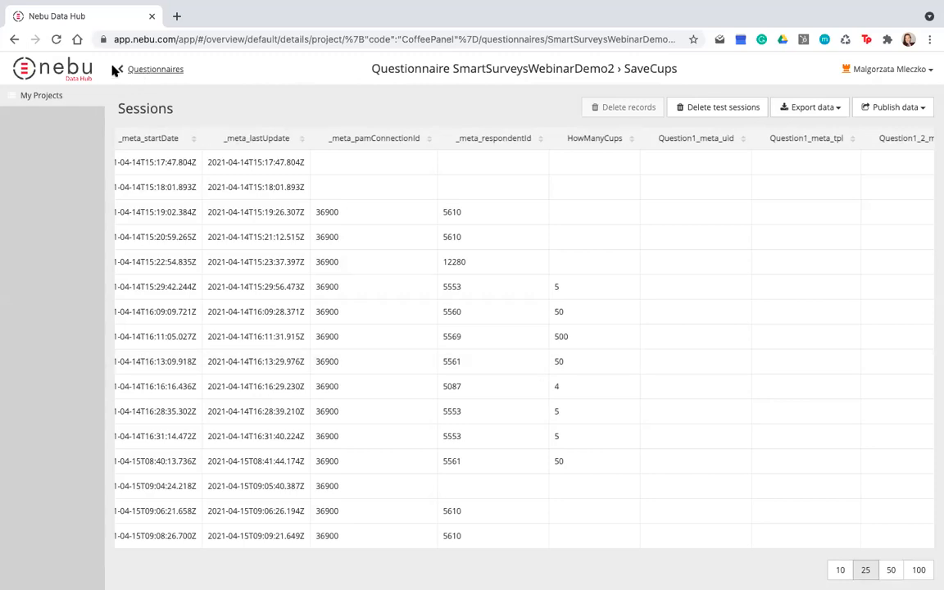
scroll(180, 211, "left", 10)
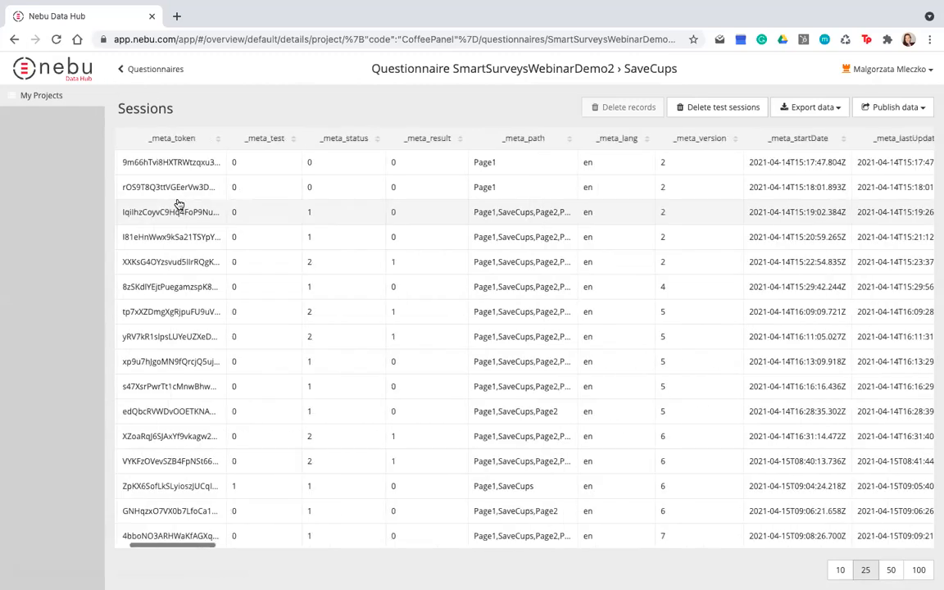
Return to the SmartSurveysWebinarDemo2 questionnaire design and add a required Text question to Page2
left_click(123, 70)
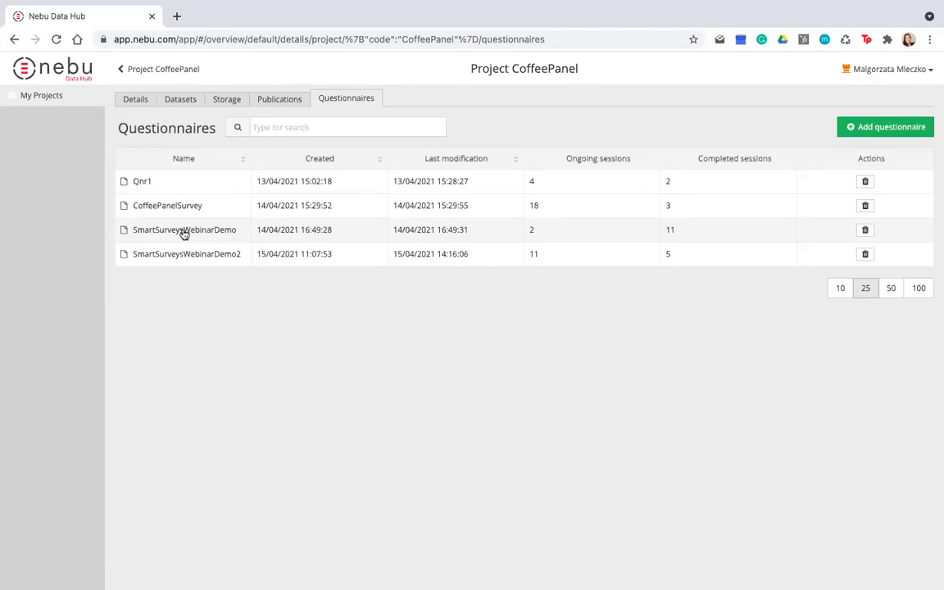
left_click(184, 255)
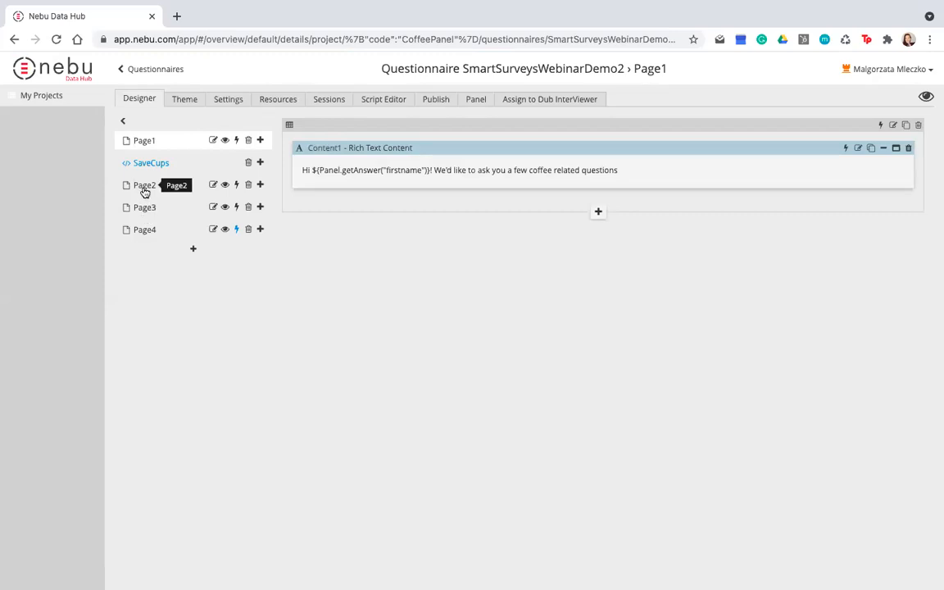
left_click(145, 189)
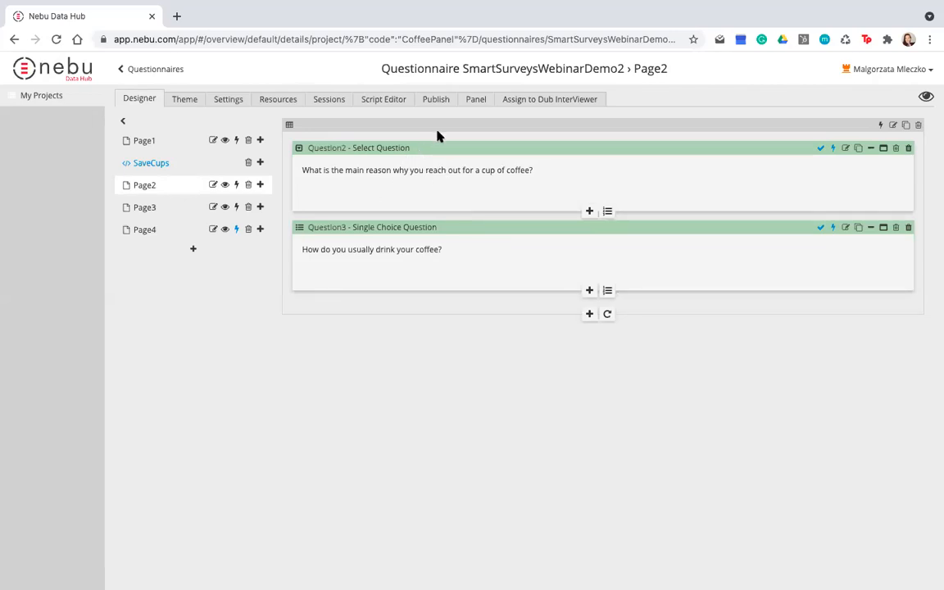
left_click(590, 315)
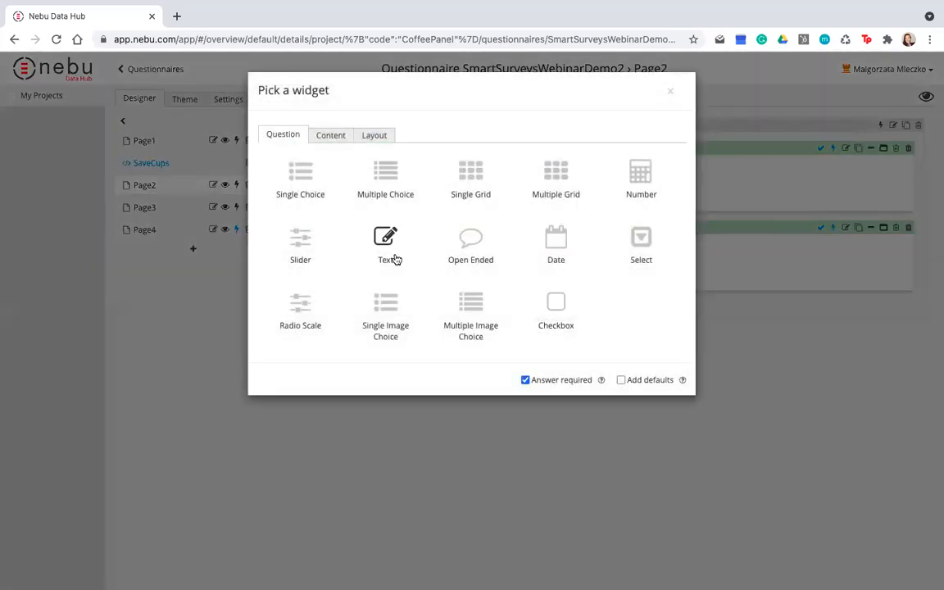
left_click(382, 246)
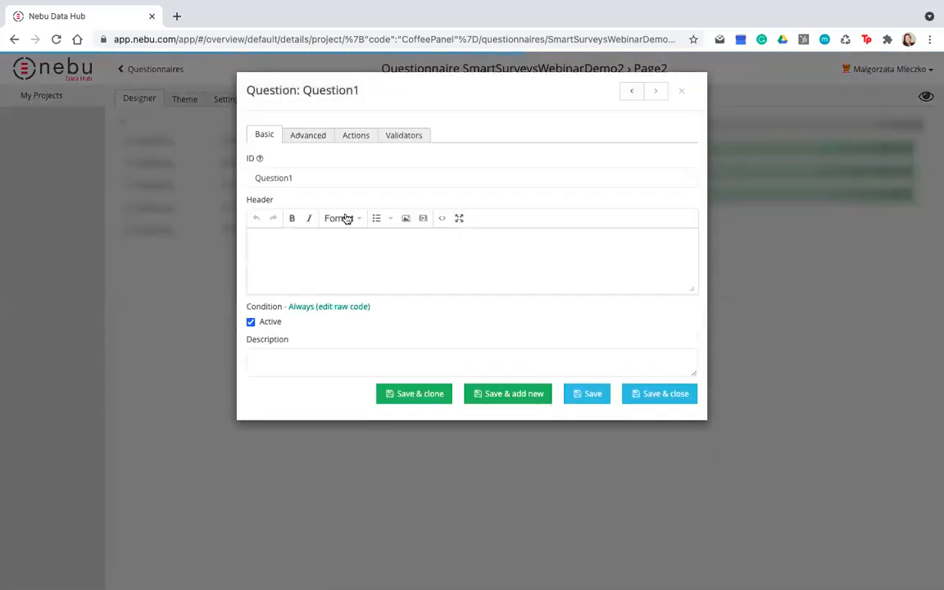
Link Question1 to the WhenDoYouDrinkCoffee panel attribute, save it, and move the question above Question2 on Page2
left_click(356, 137)
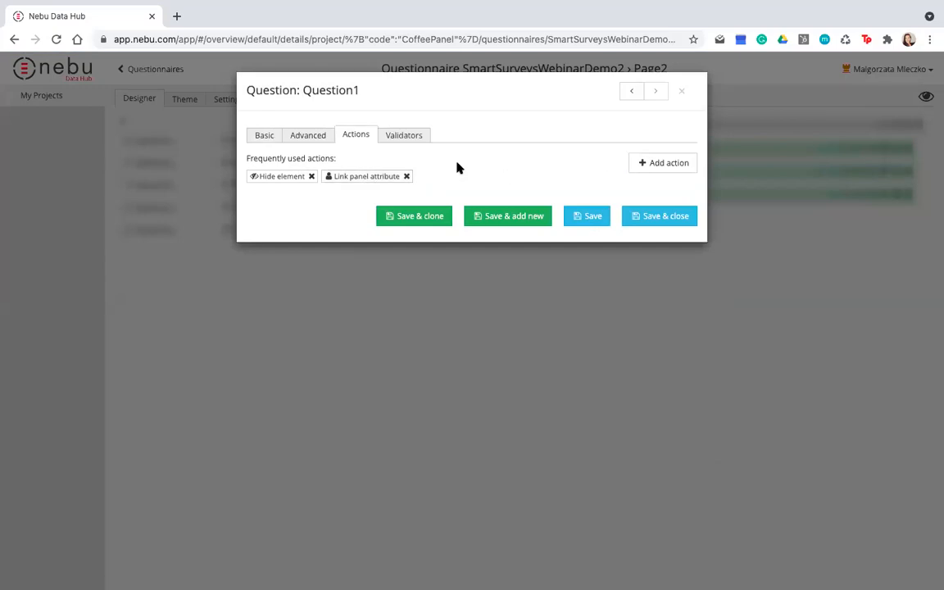
left_click(671, 166)
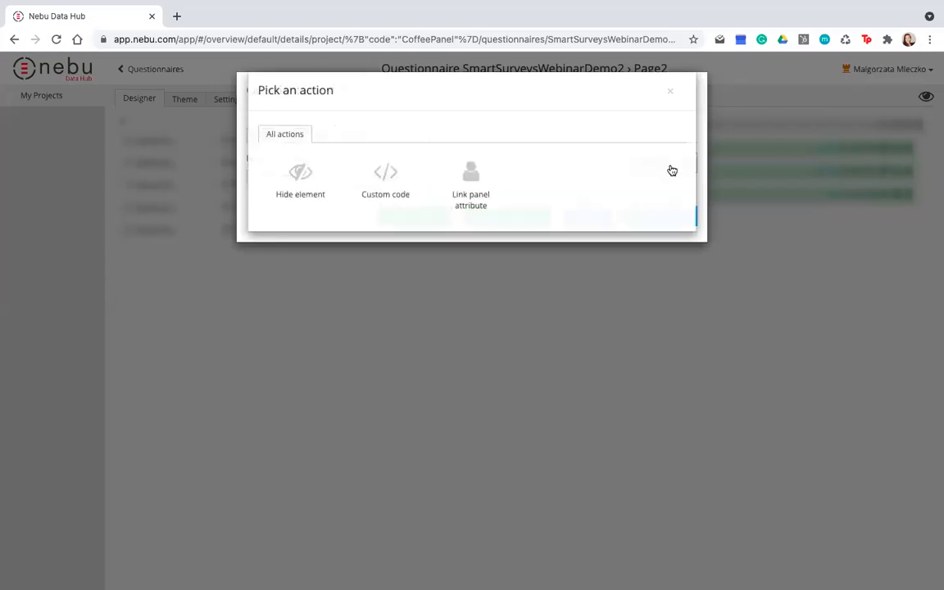
left_click(472, 178)
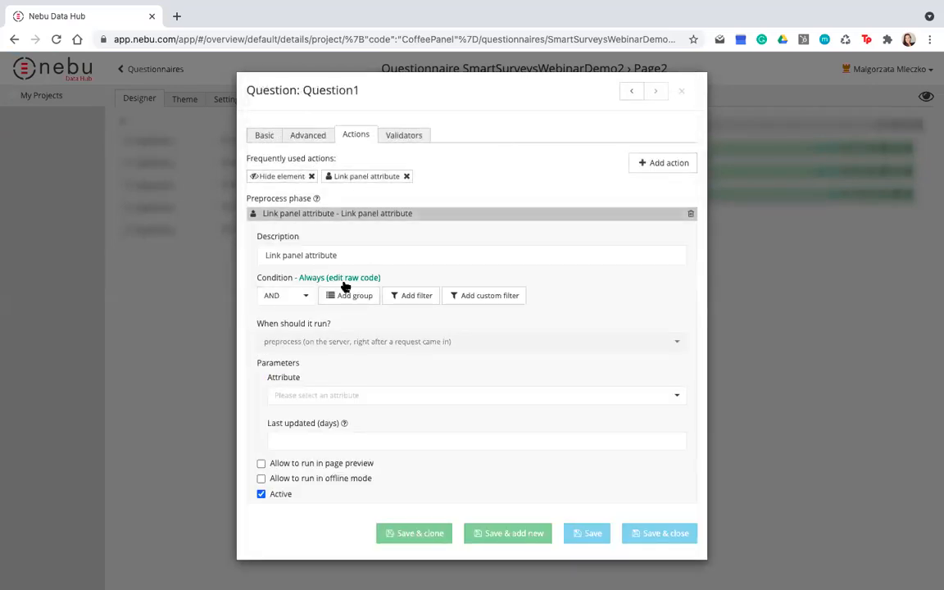
left_click(327, 398)
type("coff")
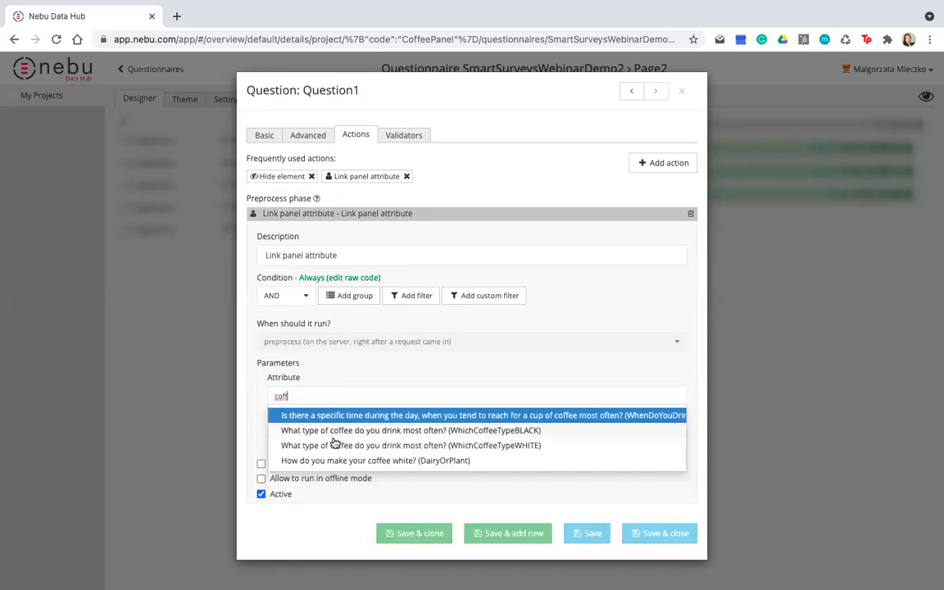
left_click(423, 416)
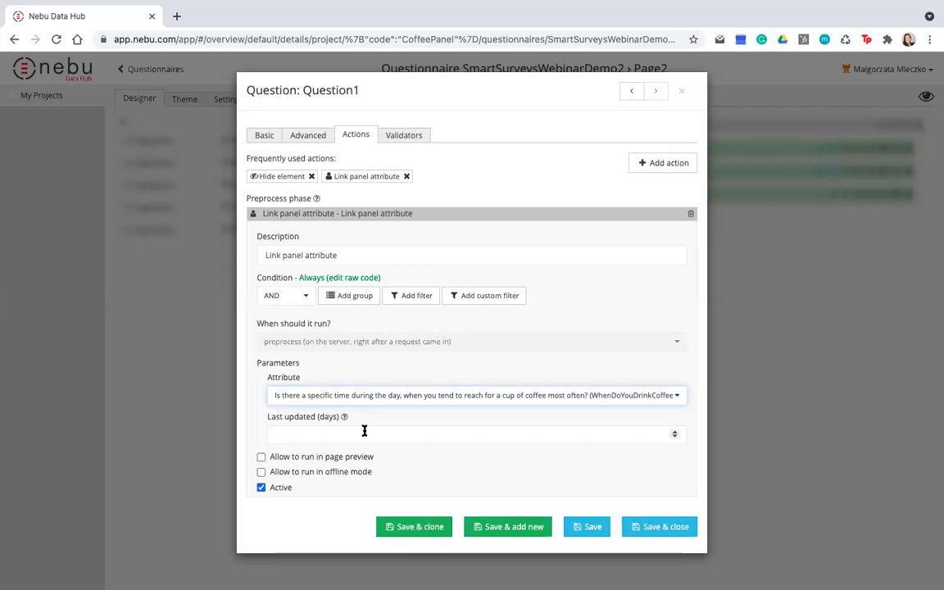
left_click(656, 533)
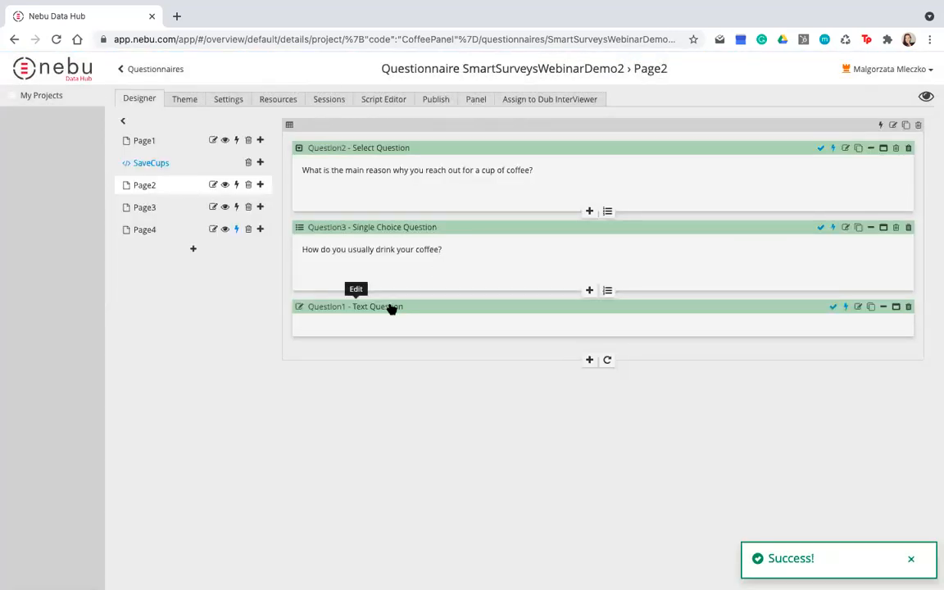
left_click_drag(392, 301, 391, 148)
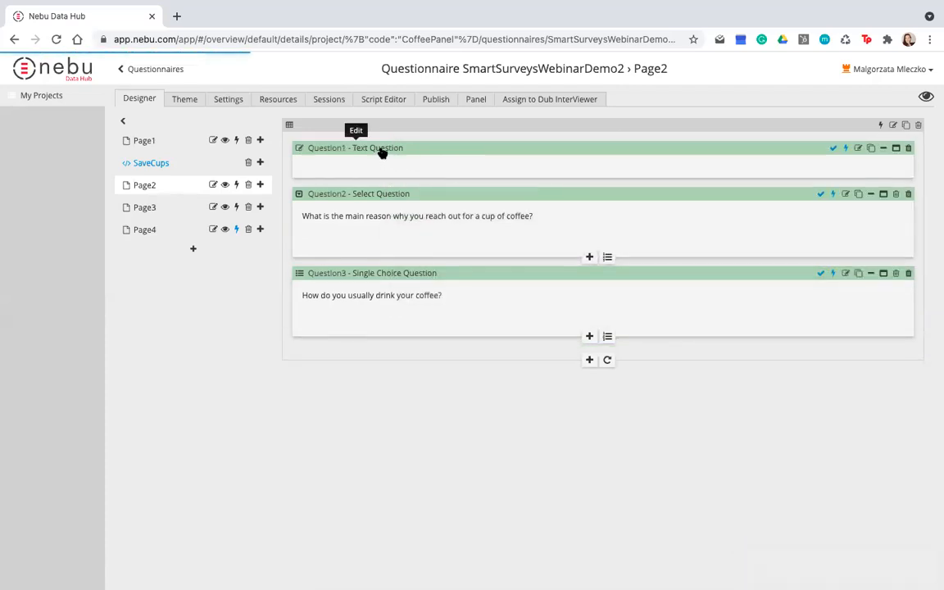
Tag the edited questionnaire version with the comment "I have added a Q1 on page2" and publish version 8
left_click(437, 103)
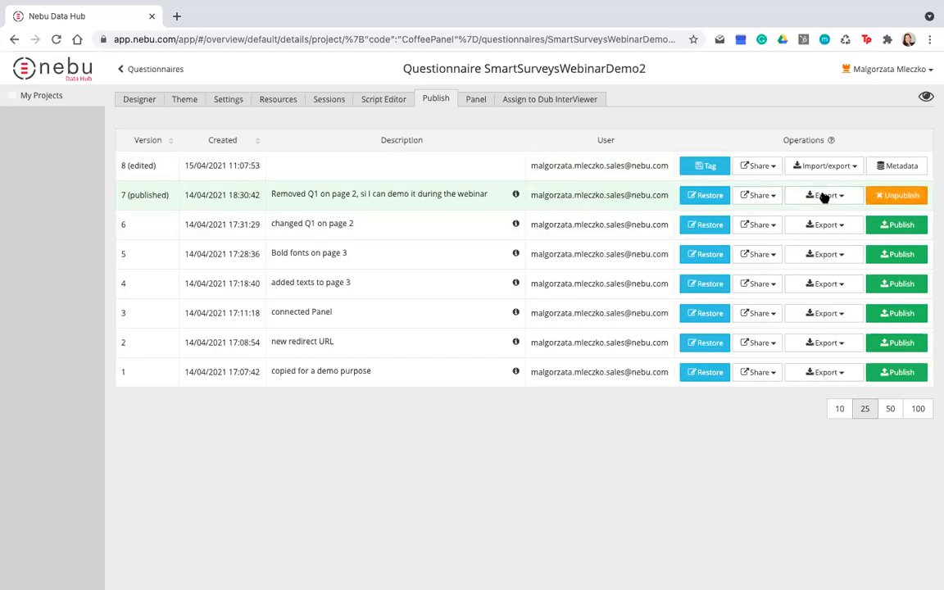
left_click(707, 169)
left_click(490, 157)
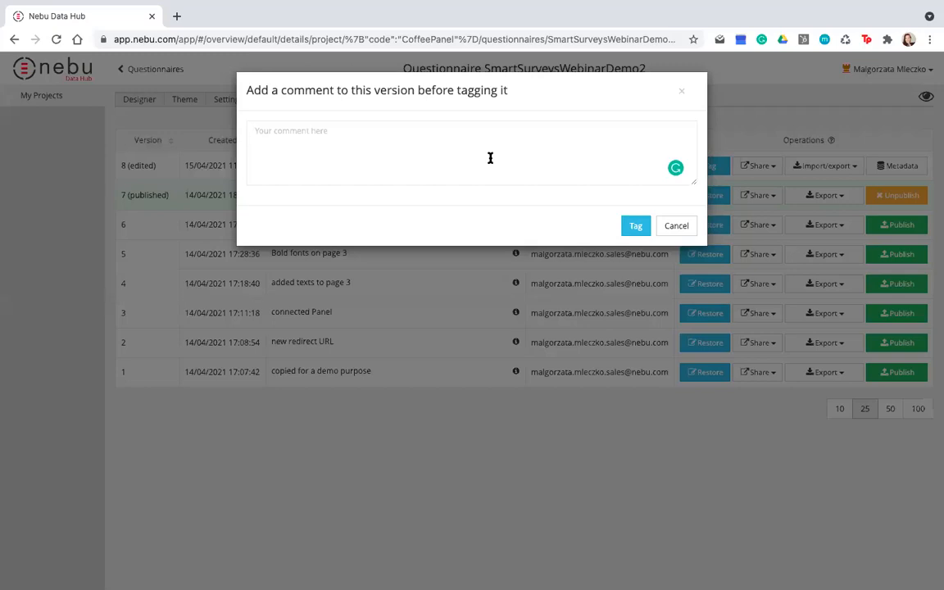
type("I have added a Q1 on page2")
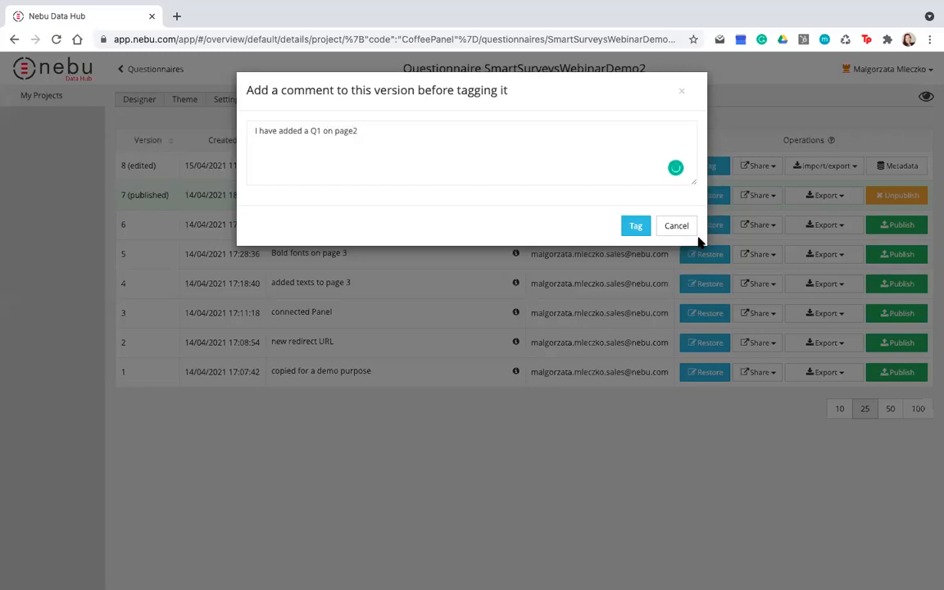
left_click(635, 226)
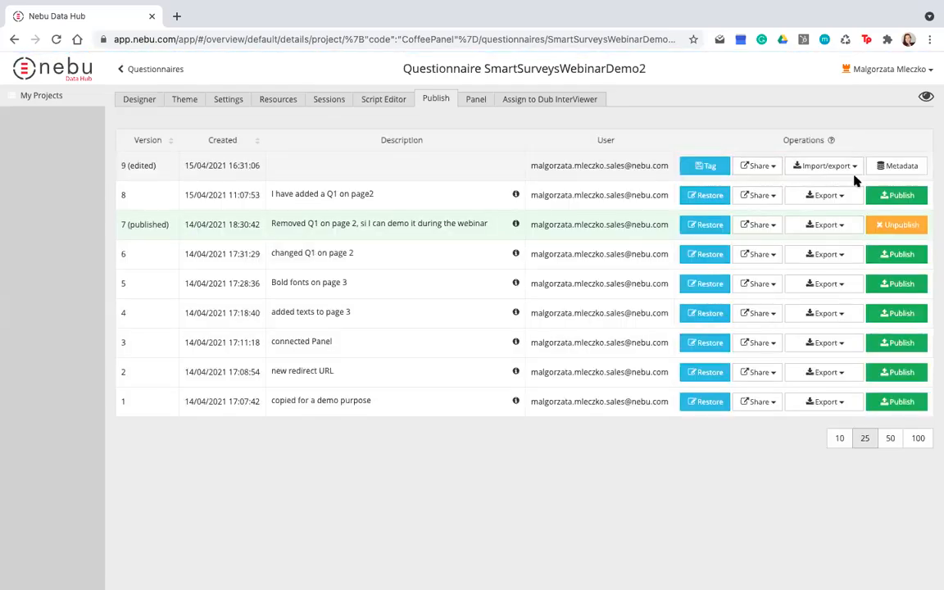
left_click(899, 196)
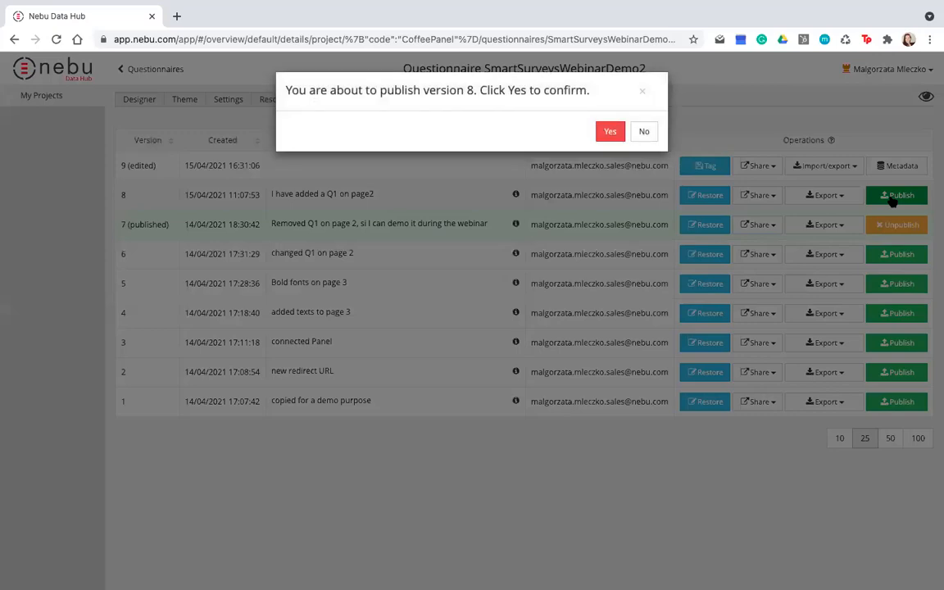
left_click(614, 130)
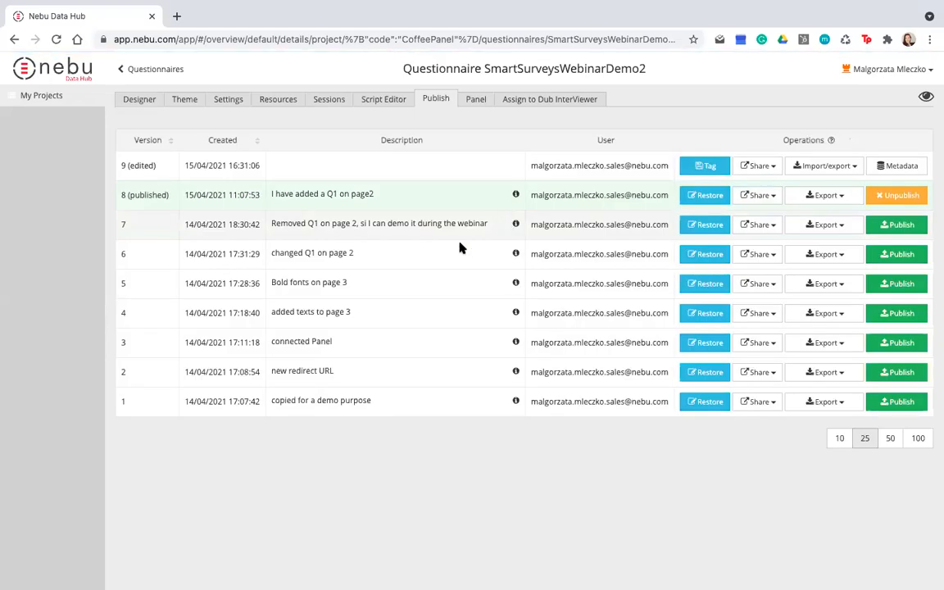
Switch to the Nebu Coffee Panel site, open the SMART Questionnaires Webinar Demo2 survey and proceed past its welcome page
key("ctrl+Left")
key("ctrl+Left")
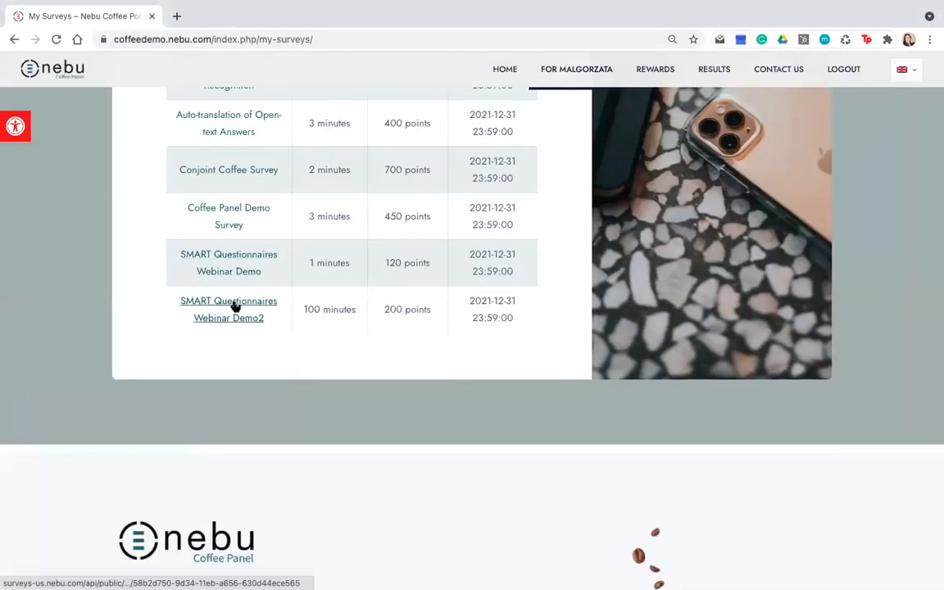
left_click(234, 306)
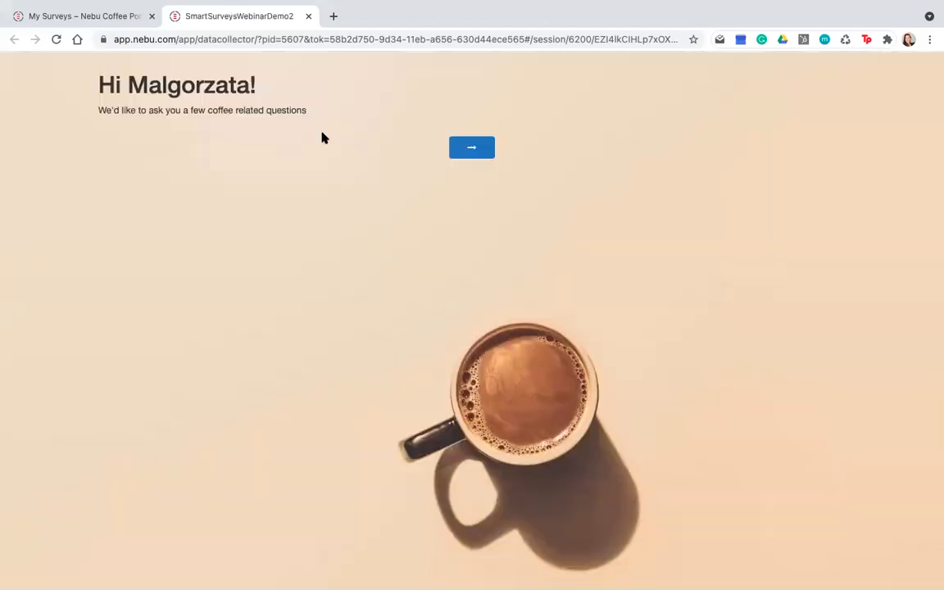
left_click(473, 151)
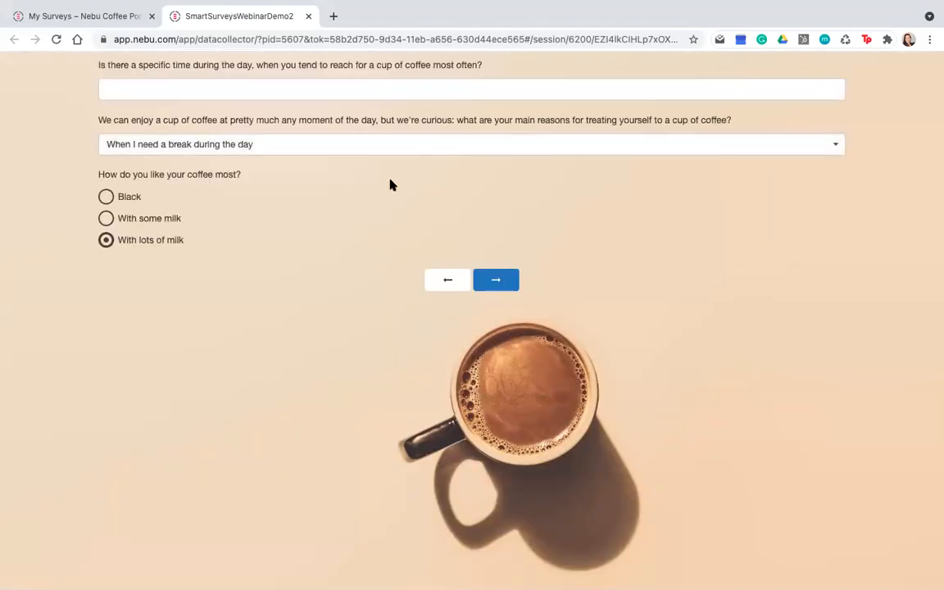
Answer the coffee time question with "Morning", keep the prefilled answers, and submit the city and phone number page unchanged
left_click(233, 90)
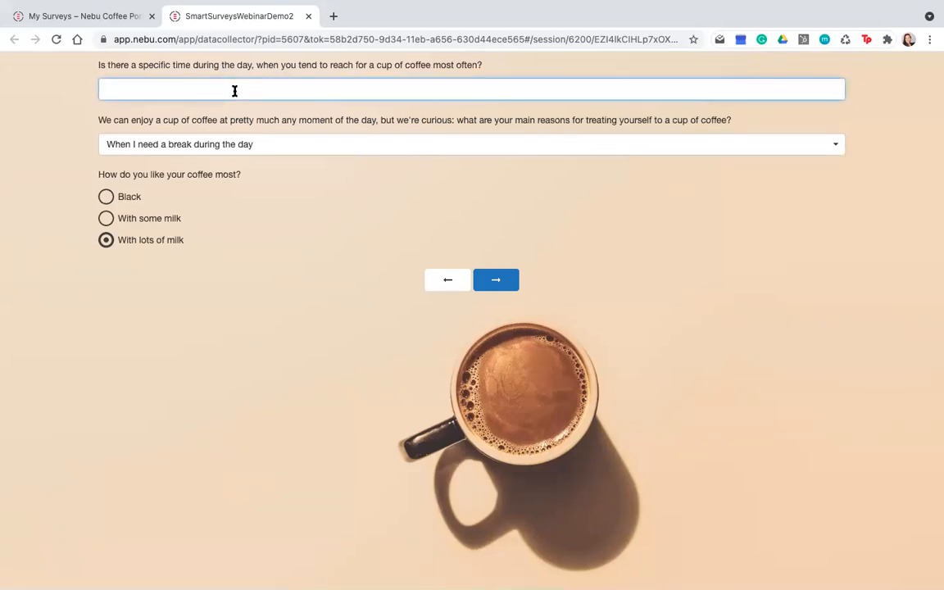
type("Morning")
left_click(498, 287)
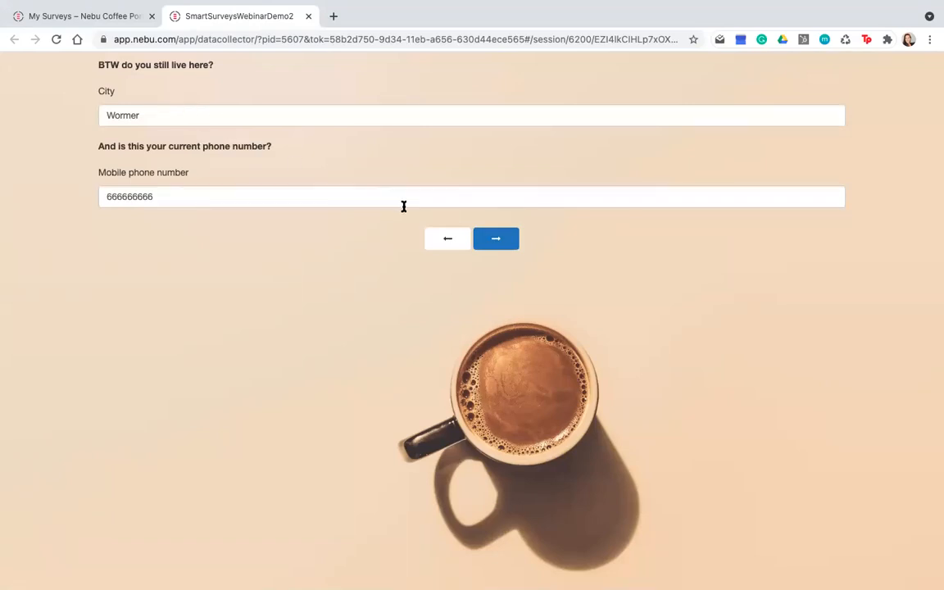
left_click(497, 241)
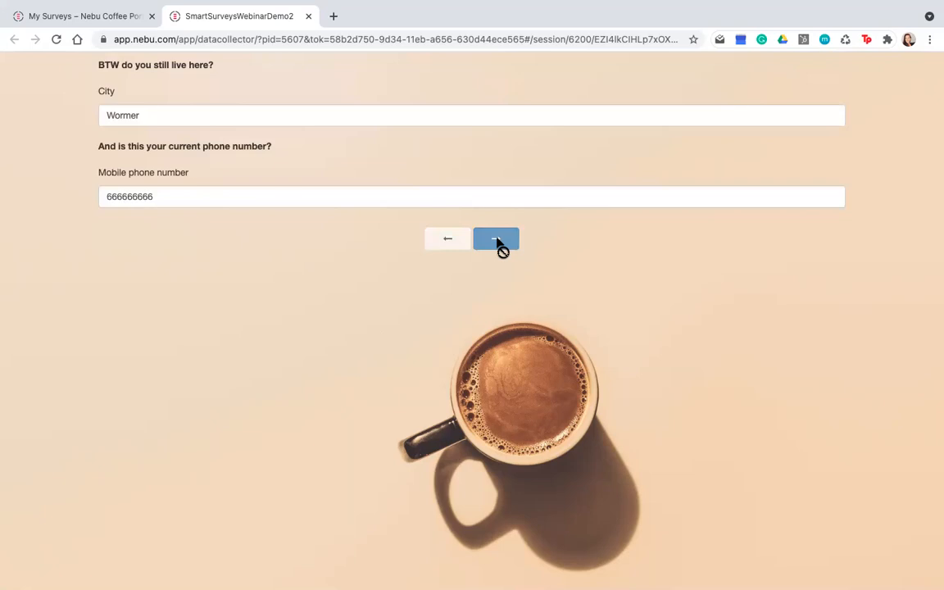